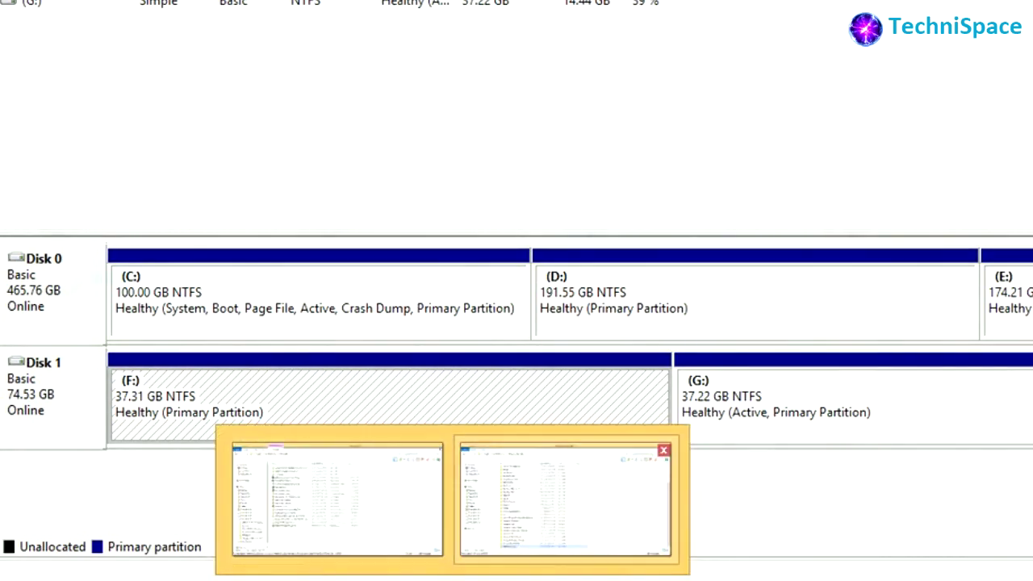
# - Bring the File Explorer window showing This PC to the front
pyautogui.click(565, 501)
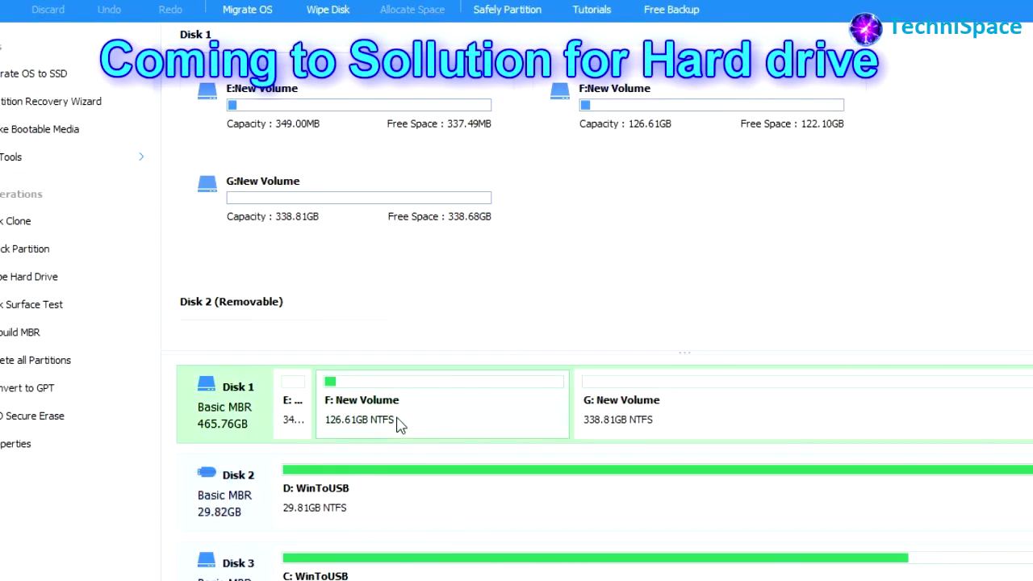
# - Quick-delete the G: and F: partitions on Disk 1
pyautogui.click(465, 416)
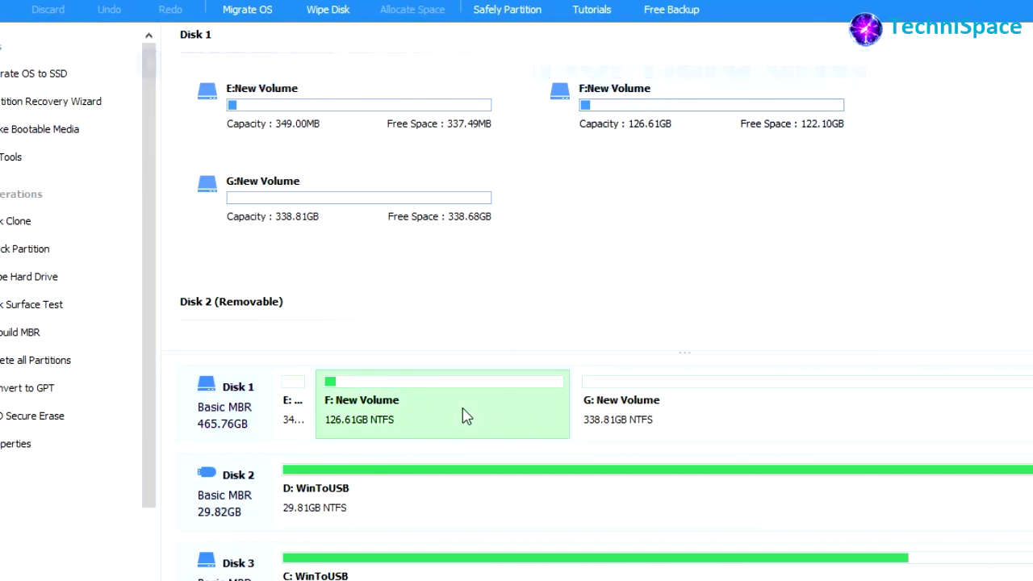
pyautogui.click(317, 400)
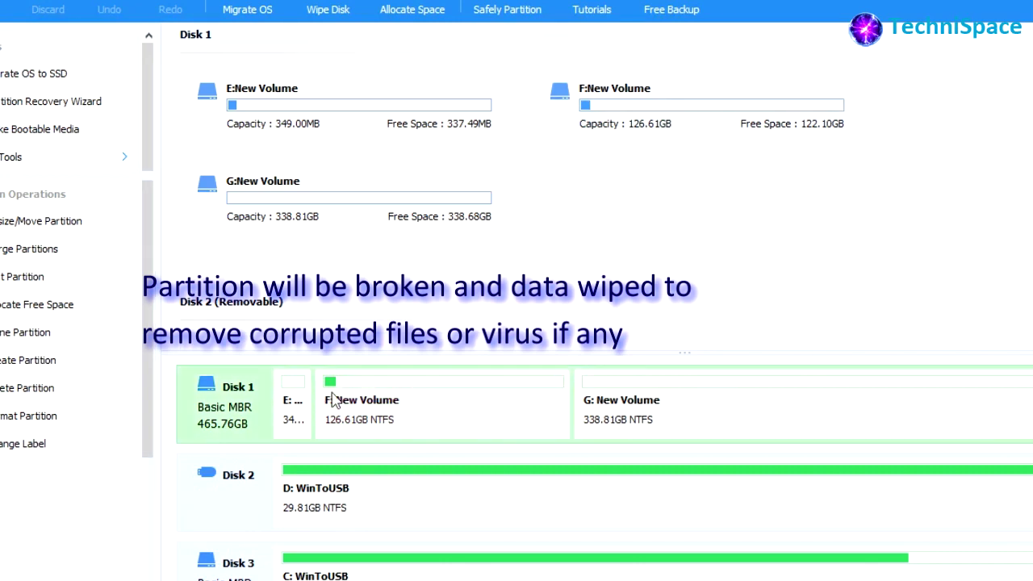
pyautogui.rightClick(702, 405)
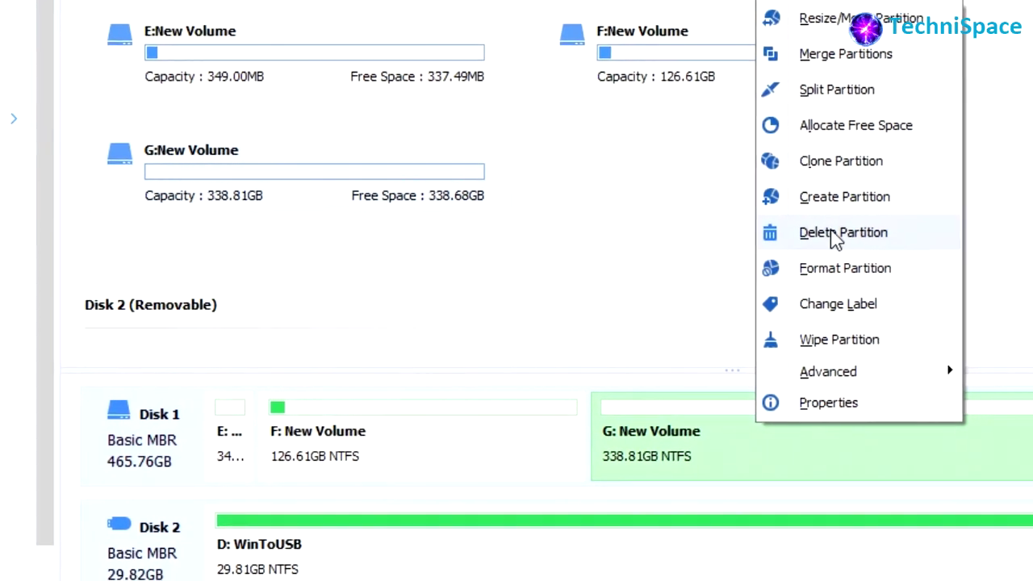
pyautogui.click(830, 236)
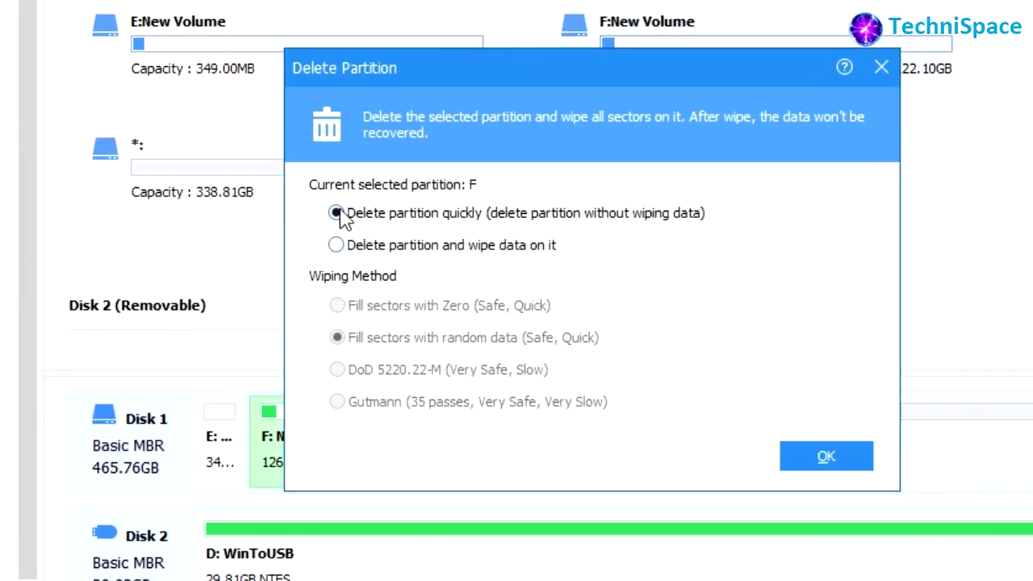
pyautogui.click(803, 469)
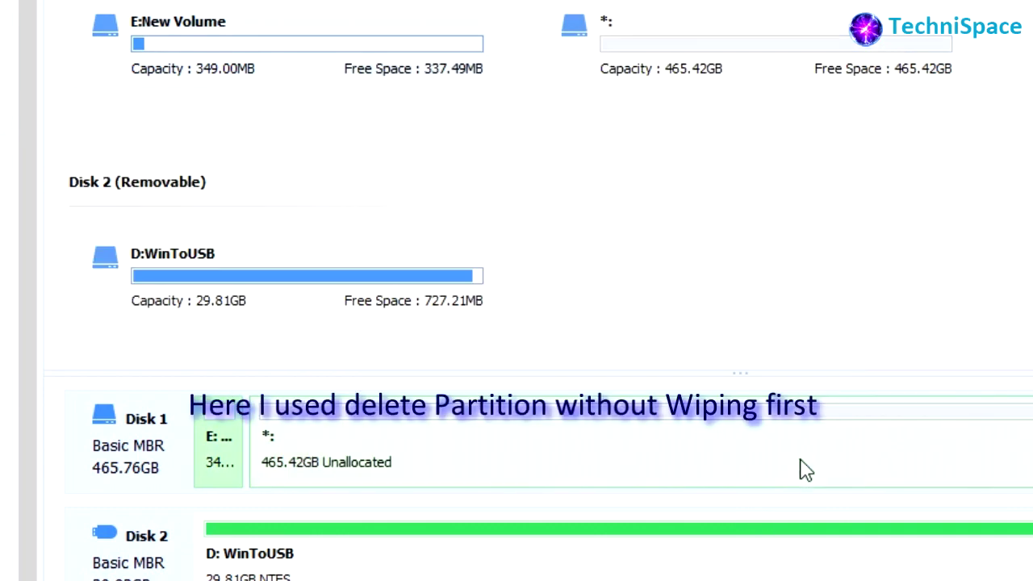
# - Quick-delete the small E: partition and apply the queued deletions
pyautogui.click(230, 456)
pyautogui.rightClick(225, 454)
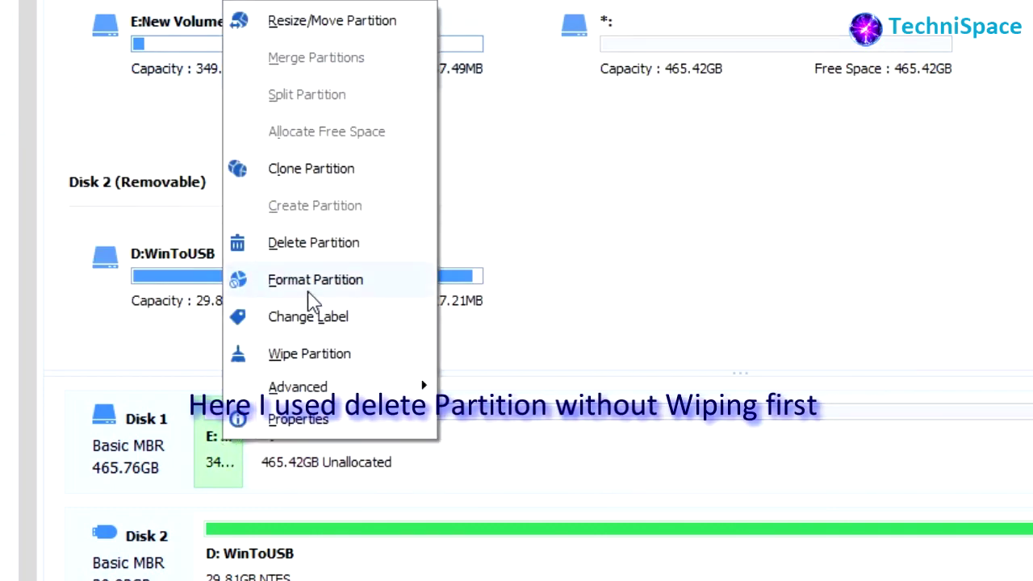
pyautogui.click(322, 244)
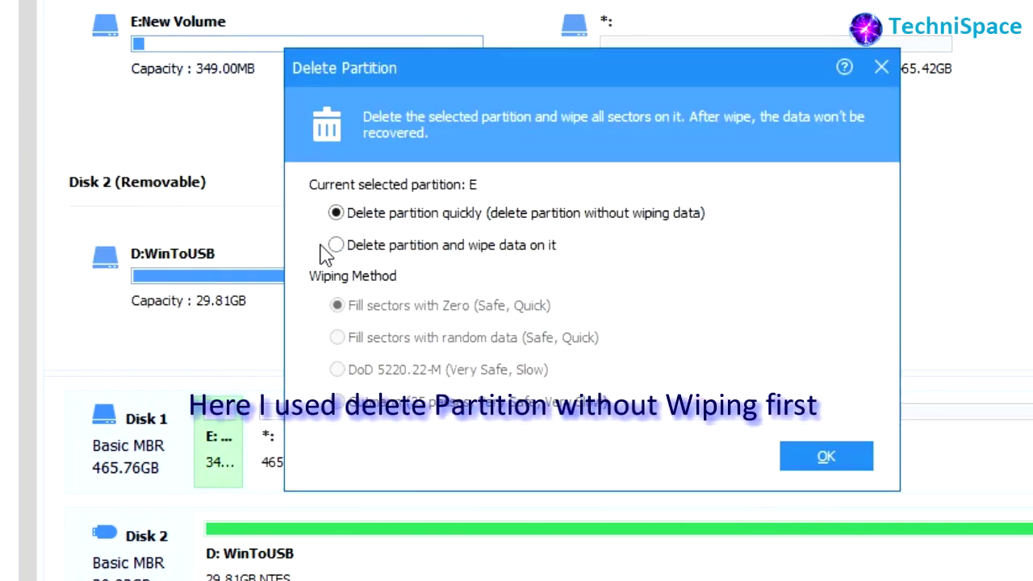
pyautogui.click(793, 473)
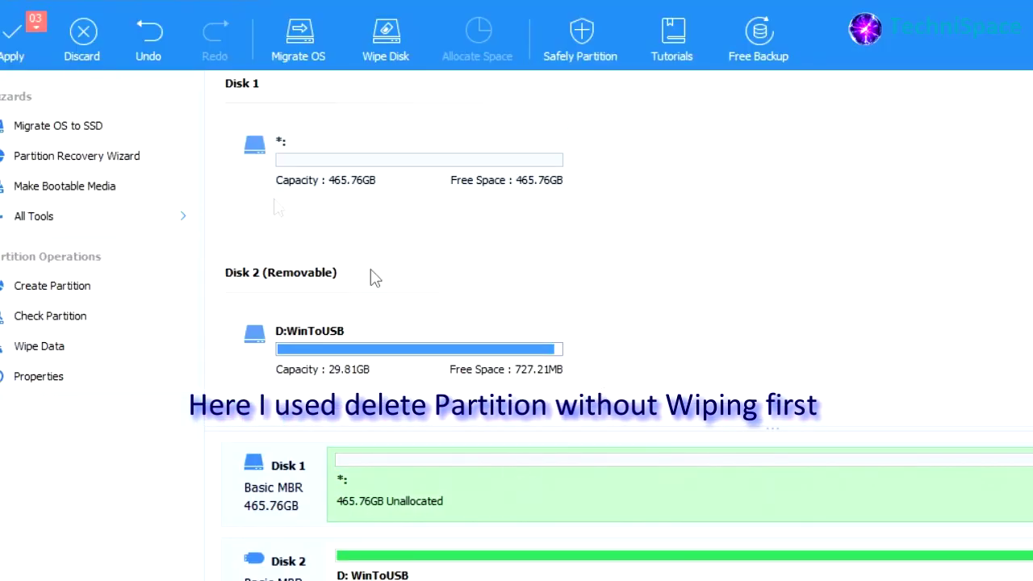
pyautogui.click(16, 44)
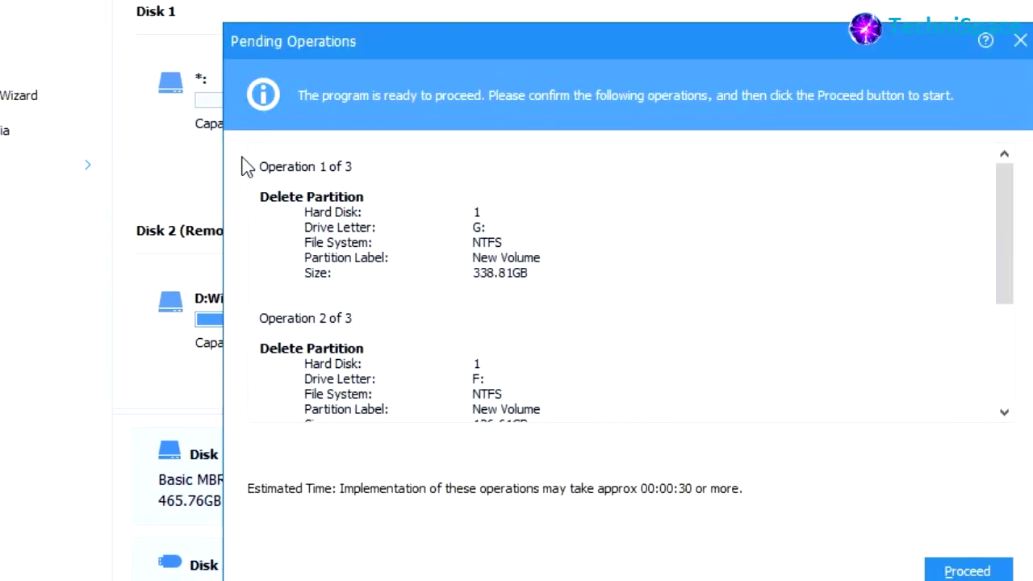
# - Run the three pending Disk 1 deletions and acknowledge the success message
pyautogui.click(952, 569)
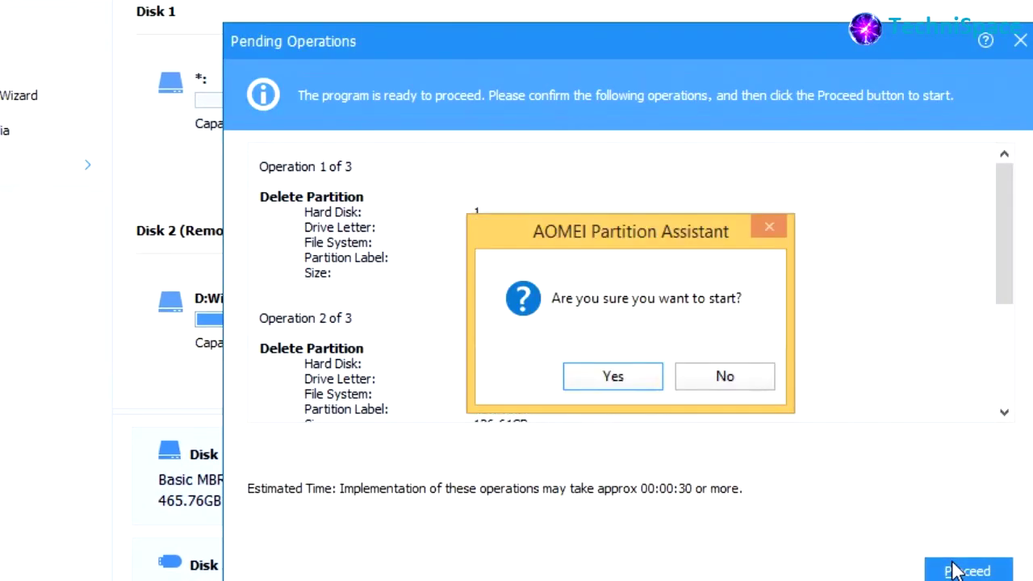
pyautogui.click(613, 377)
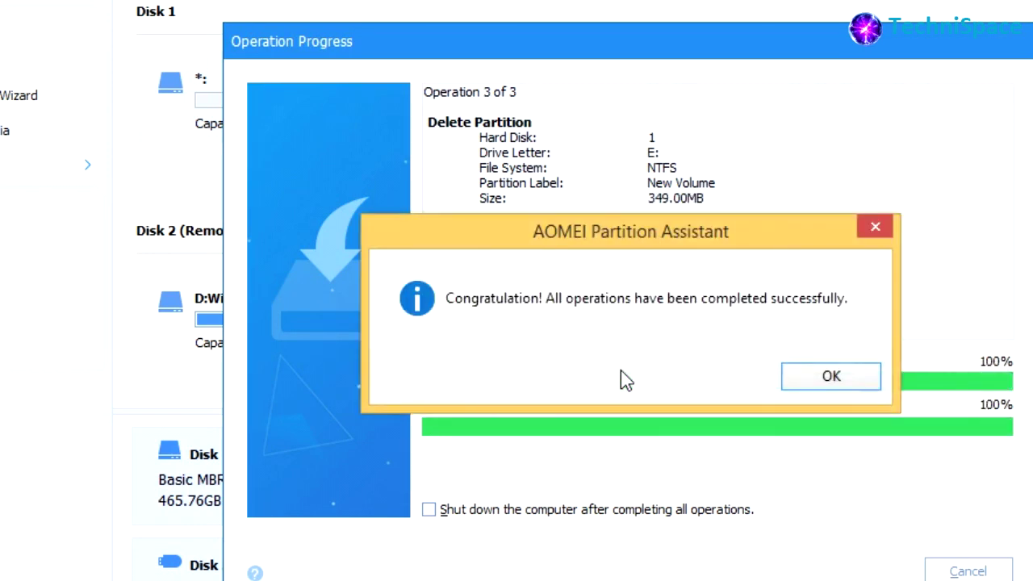
pyautogui.click(835, 378)
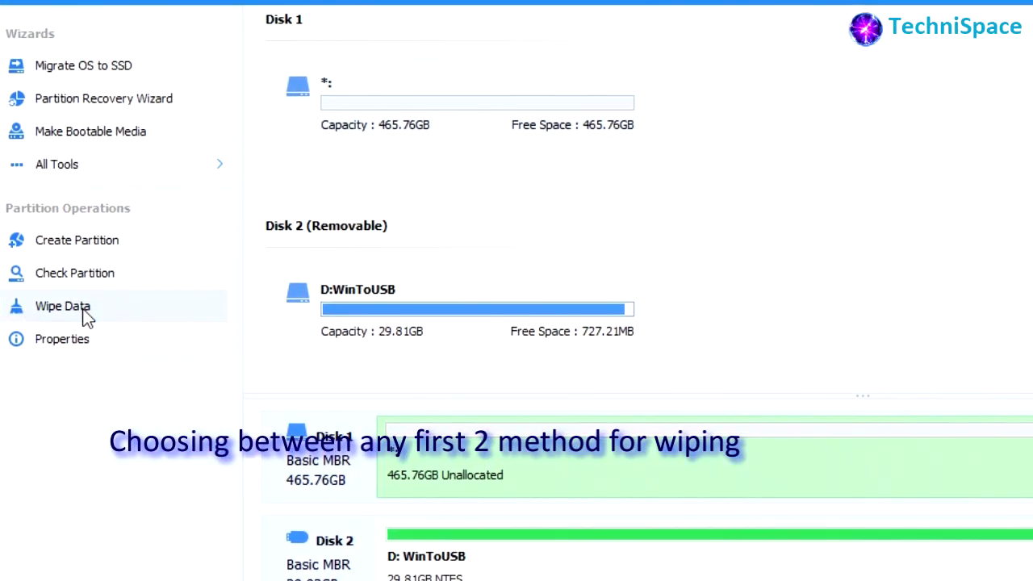
# - Wipe Disk 1's 465.76GB unallocated space using 'Fill sectors with random data'
pyautogui.click(84, 312)
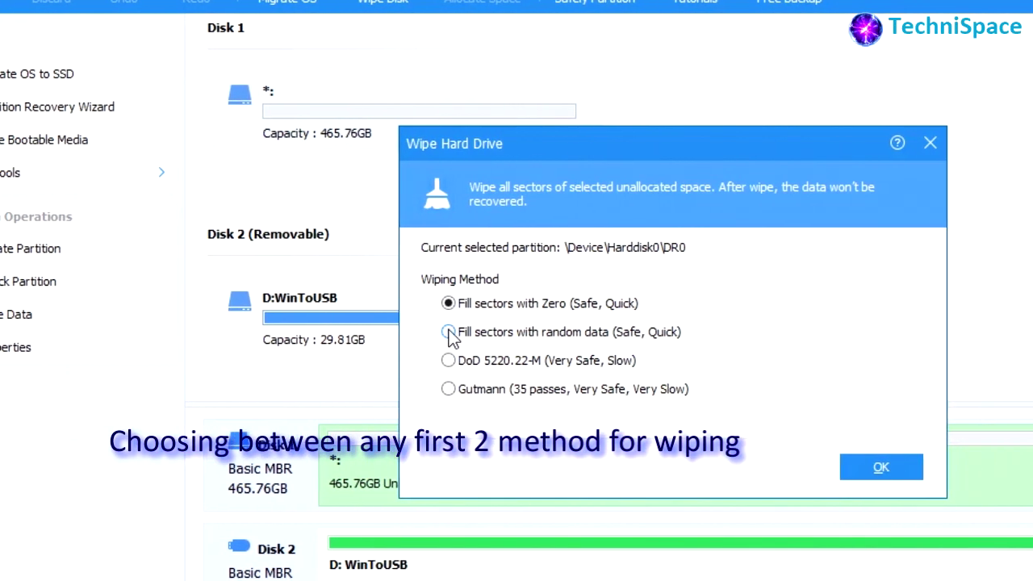
pyautogui.click(449, 332)
pyautogui.click(810, 475)
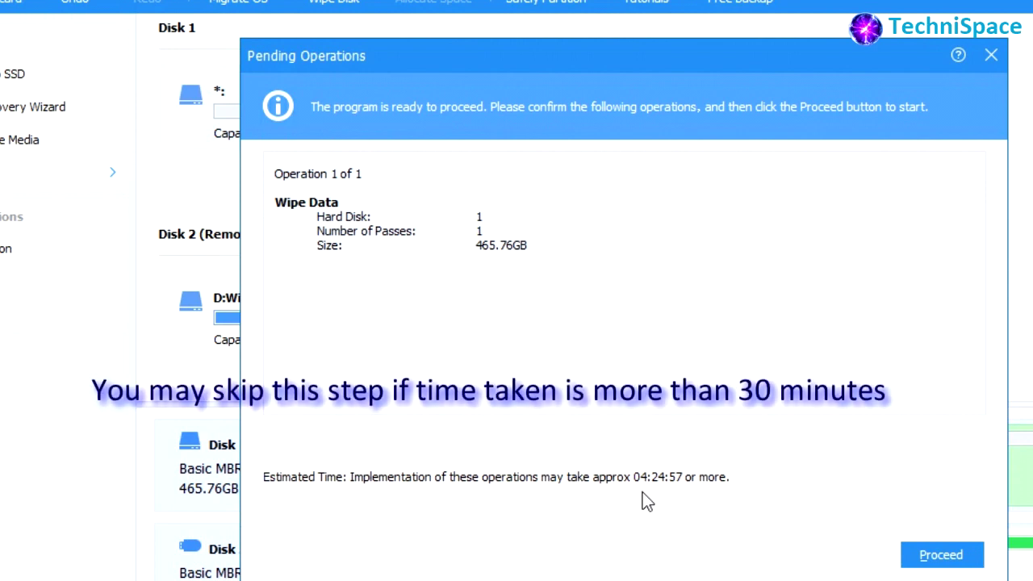
pyautogui.click(939, 558)
pyautogui.click(623, 372)
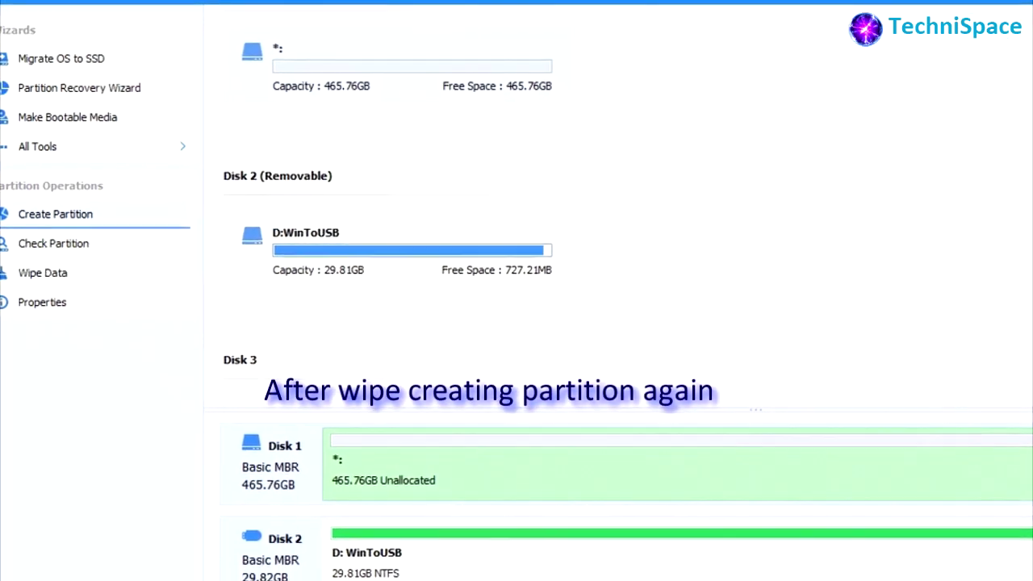
# - Create a 130GB NTFS E: partition on Disk 1 and run the operation
pyautogui.click(55, 214)
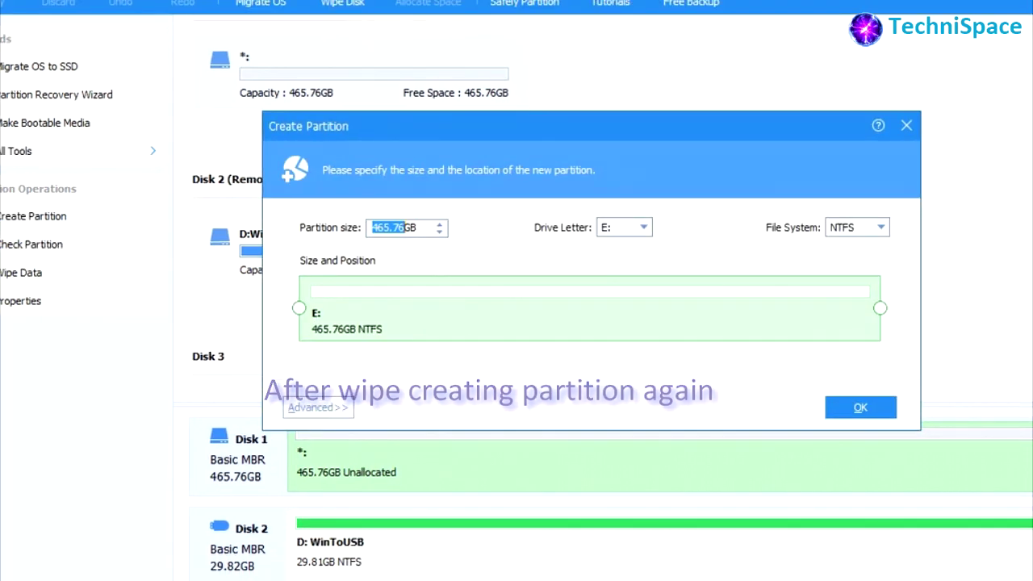
pyautogui.write('130')
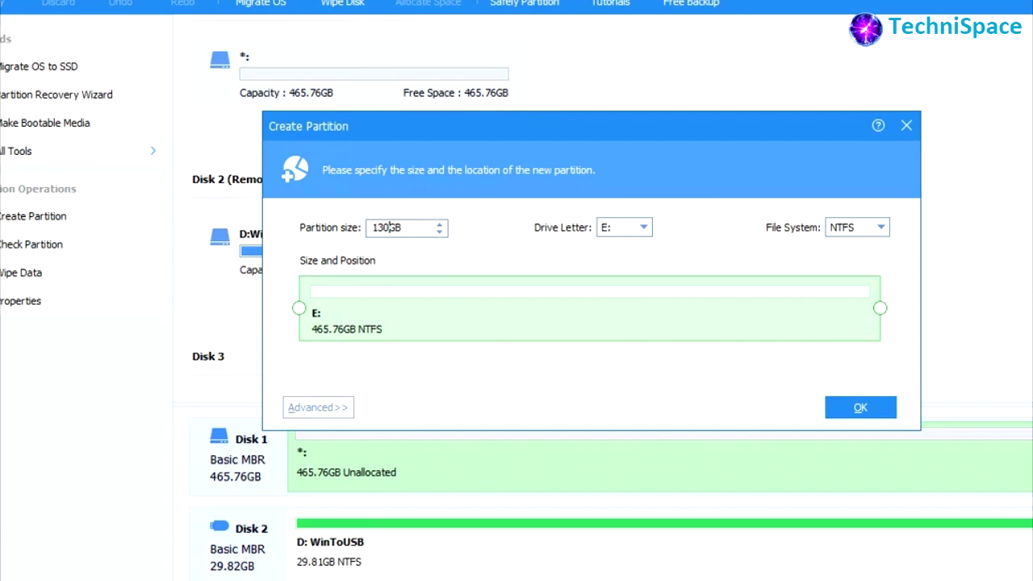
pyautogui.press('Return')
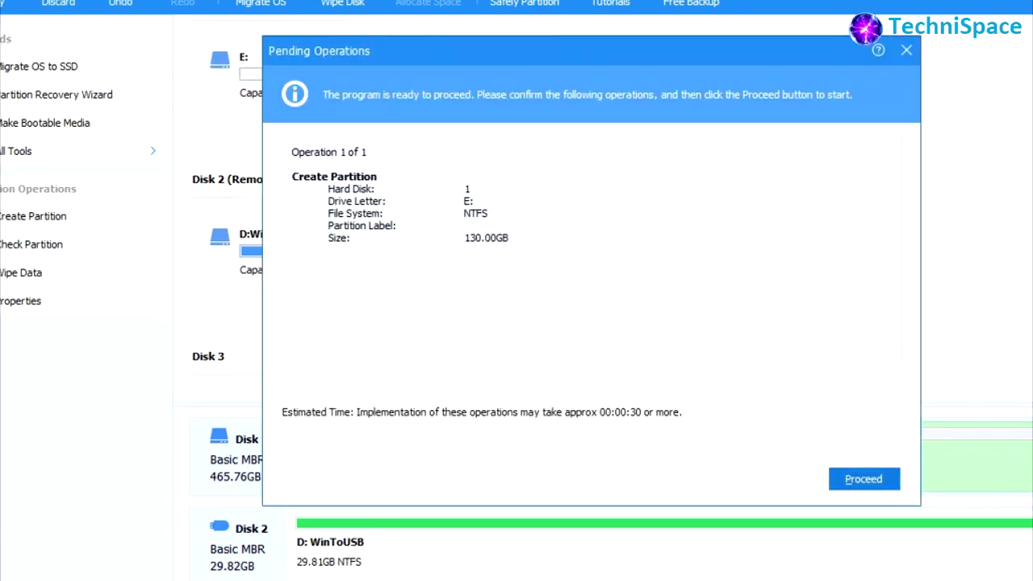
pyautogui.click(864, 479)
pyautogui.click(577, 321)
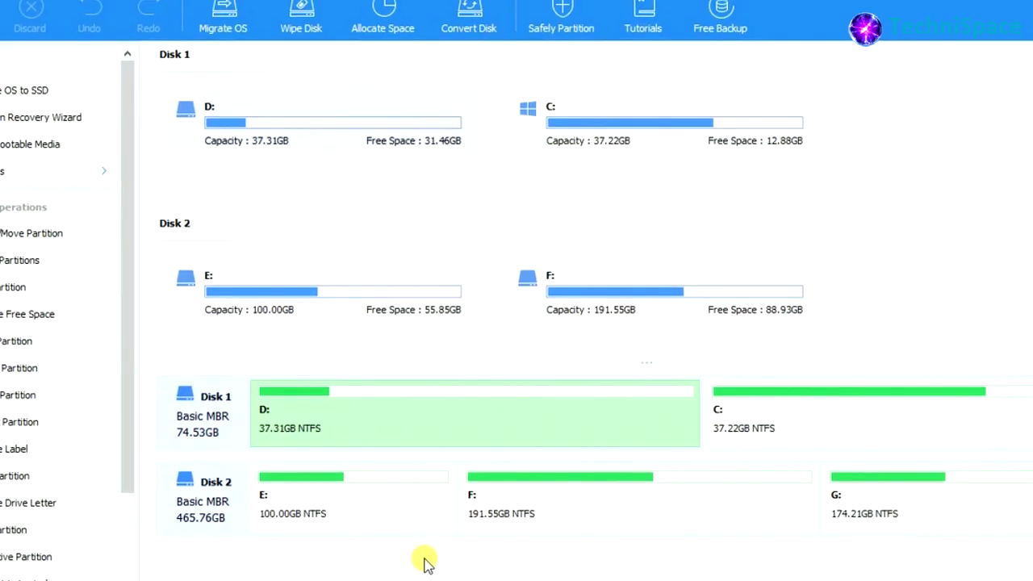
# - Bring up the context menu for partition D: on Disk 1
pyautogui.rightClick(428, 428)
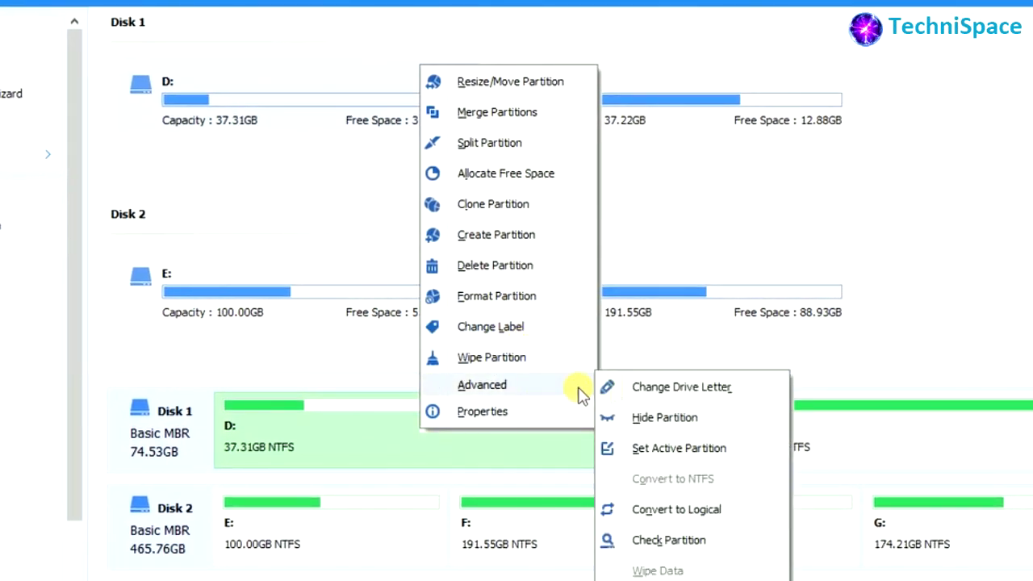
pyautogui.moveTo(482, 385)
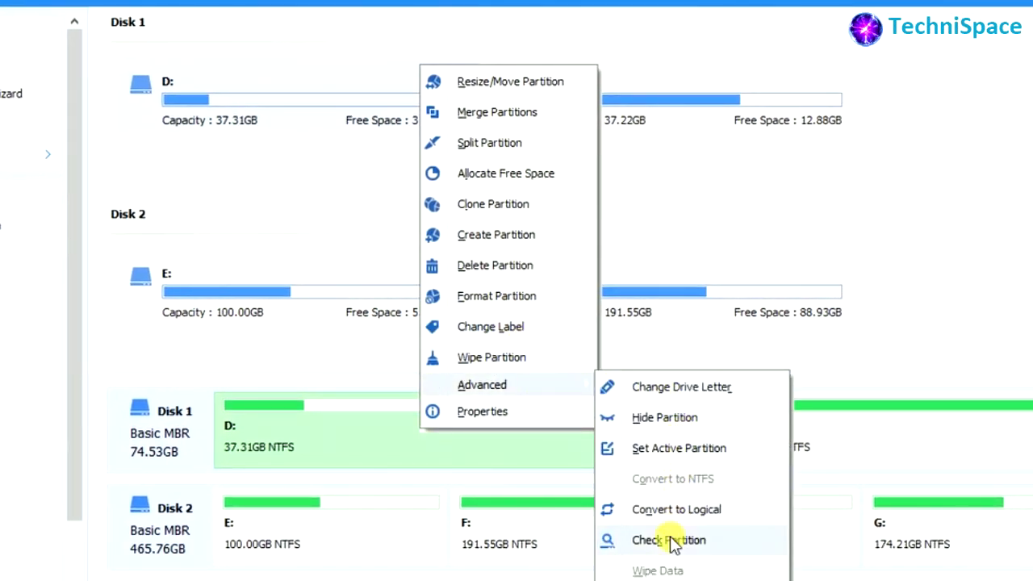
# - Run a chkdsk check-and-fix-errors scan on partition D:
pyautogui.click(671, 540)
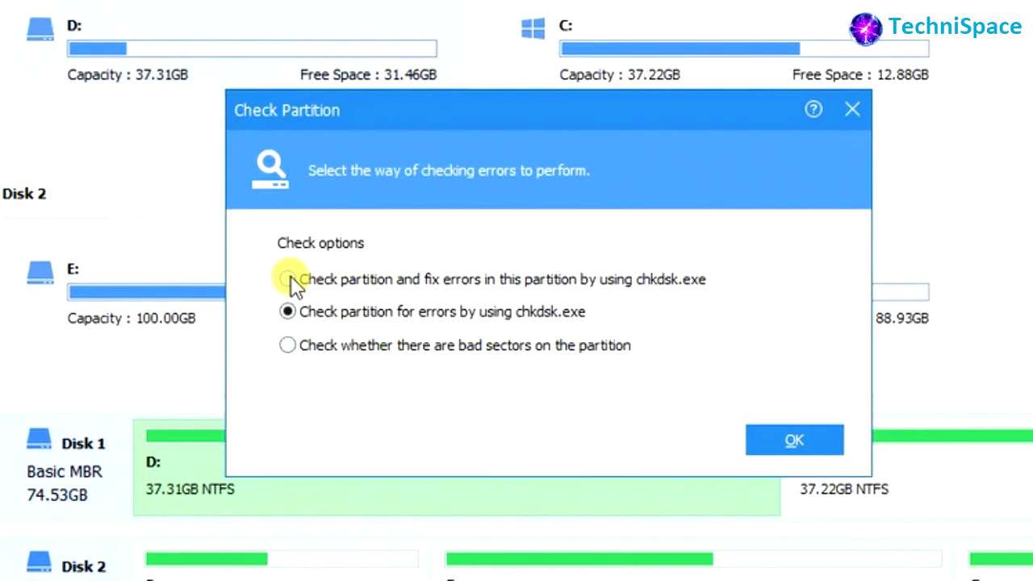
pyautogui.click(288, 280)
pyautogui.click(793, 440)
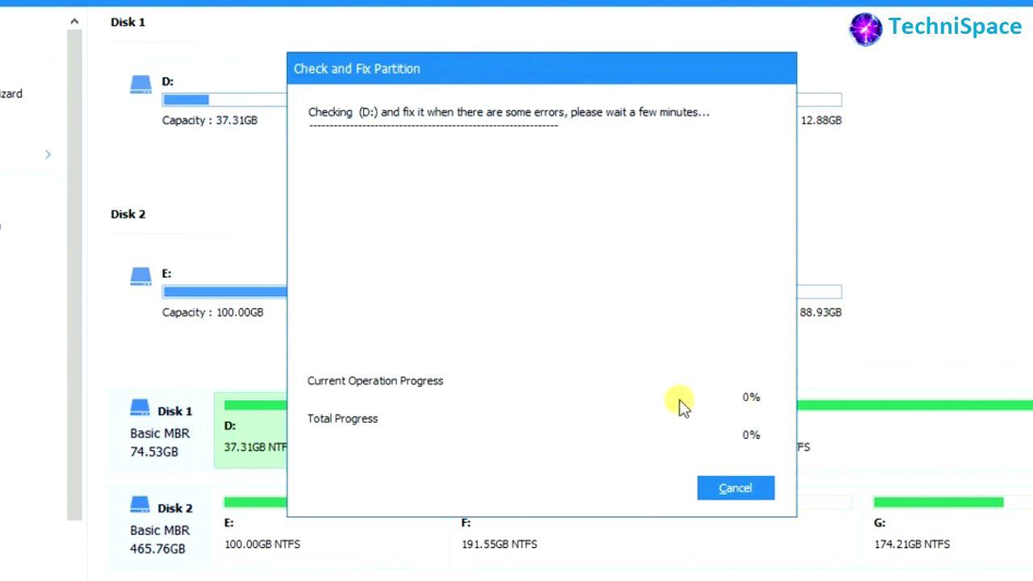
pyautogui.moveTo(533, 69); pyautogui.dragTo(460, 70)
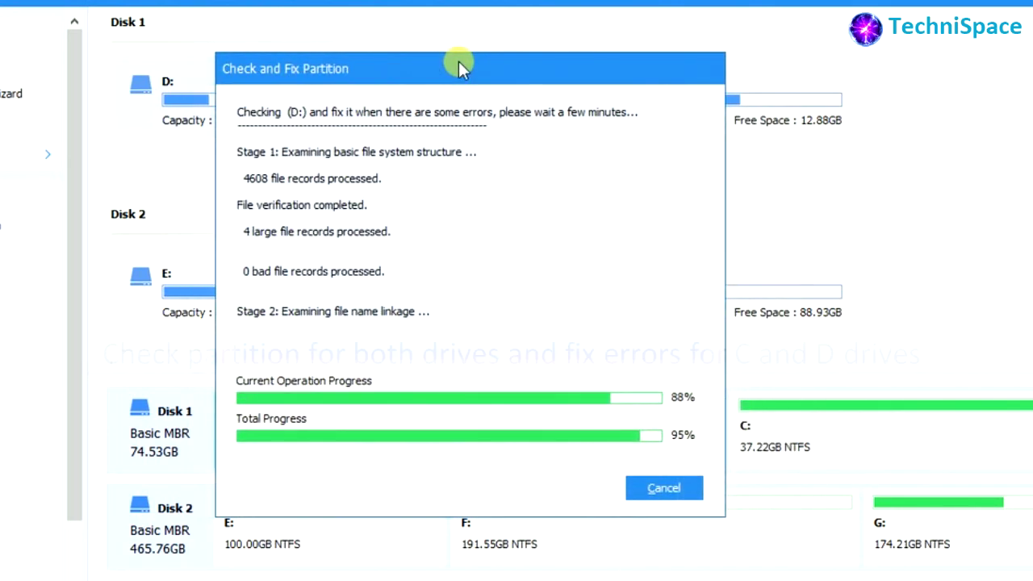
pyautogui.moveTo(615, 79); pyautogui.dragTo(646, 79)
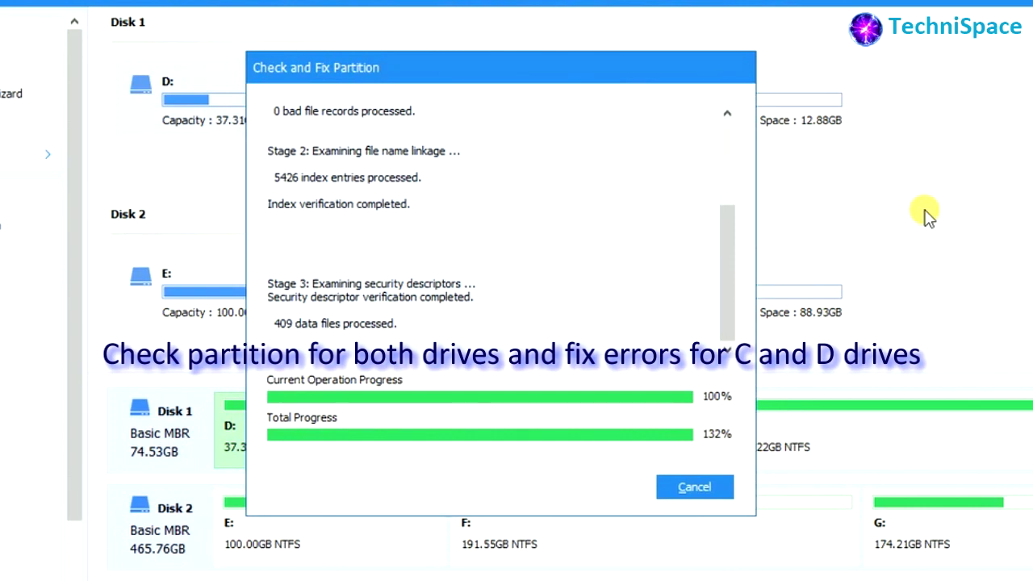
# - Run a bad-sector scan on C:, then close the results showing no damaged sectors
pyautogui.rightClick(852, 444)
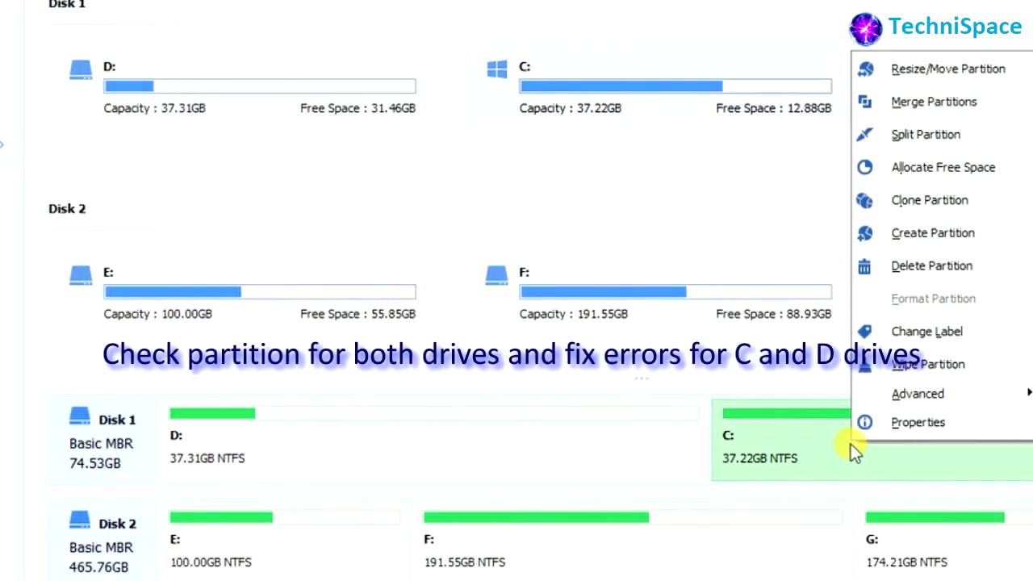
pyautogui.click(1025, 394)
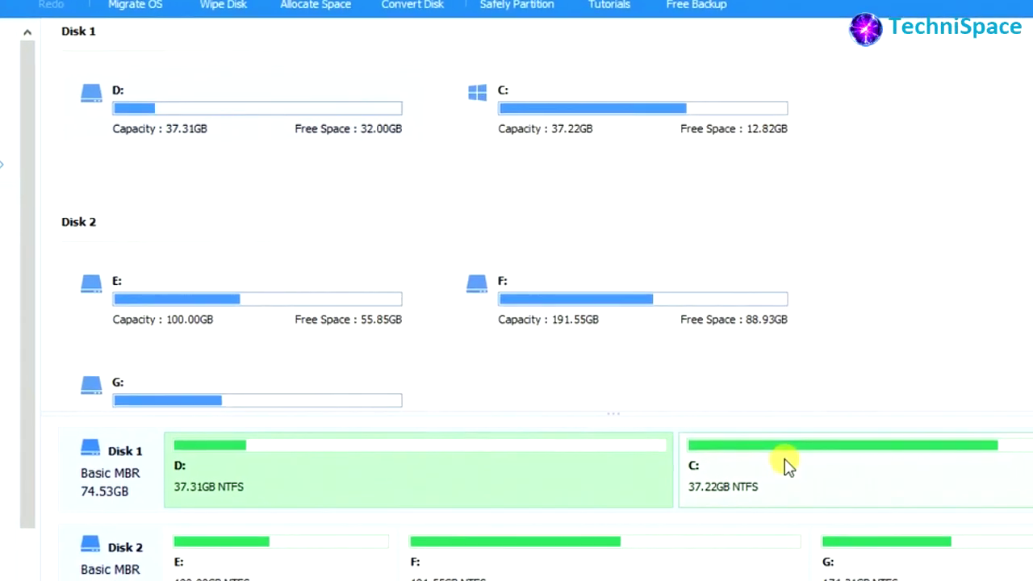
pyautogui.click(784, 472)
pyautogui.rightClick(785, 472)
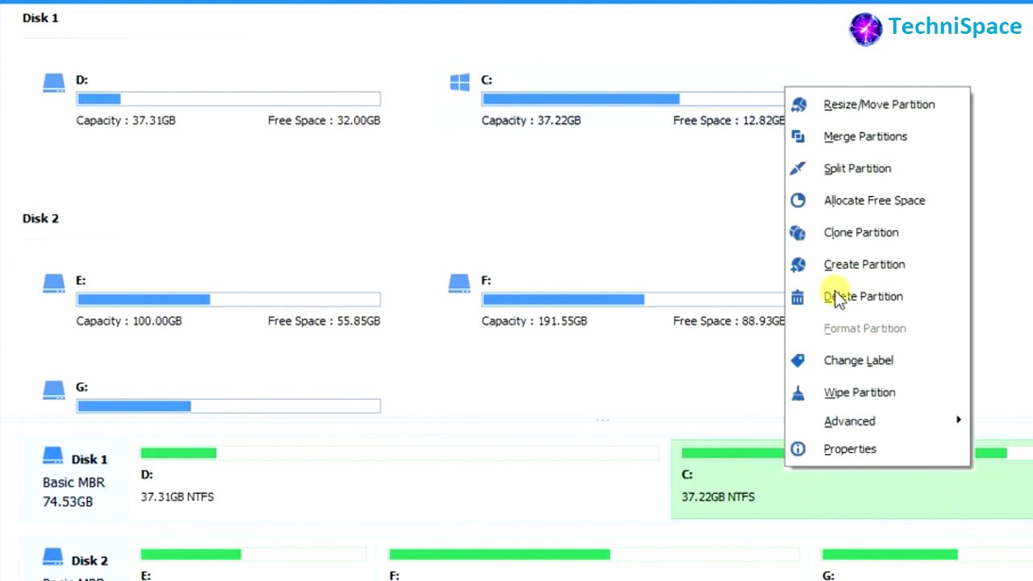
pyautogui.moveTo(850, 421)
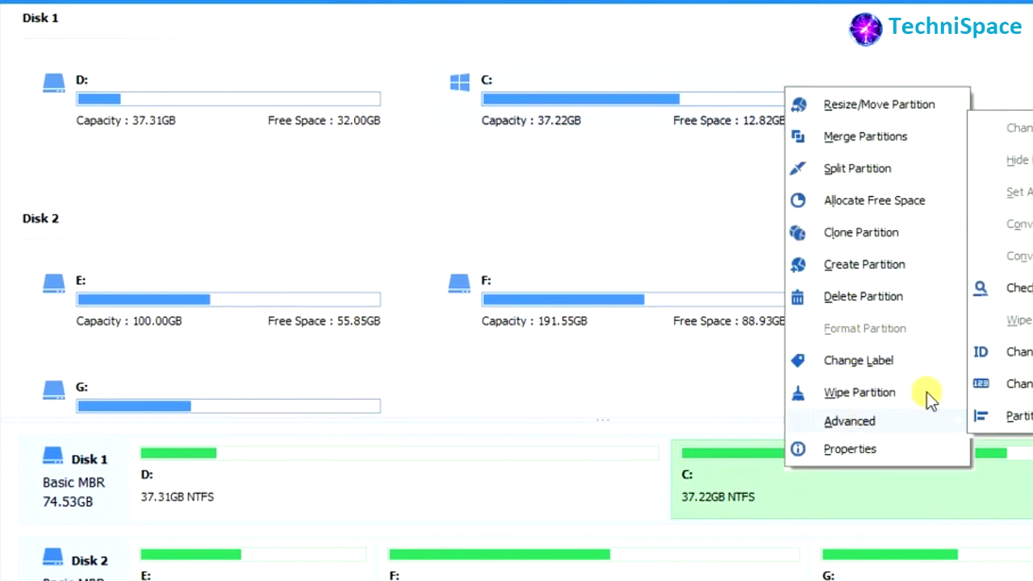
pyautogui.click(1013, 290)
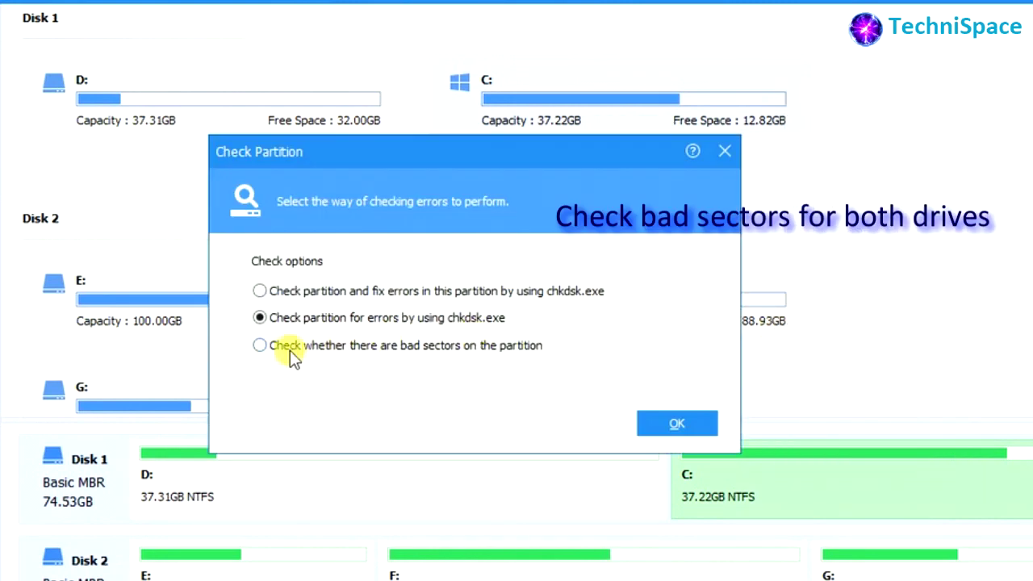
pyautogui.click(266, 349)
pyautogui.click(670, 423)
pyautogui.click(759, 444)
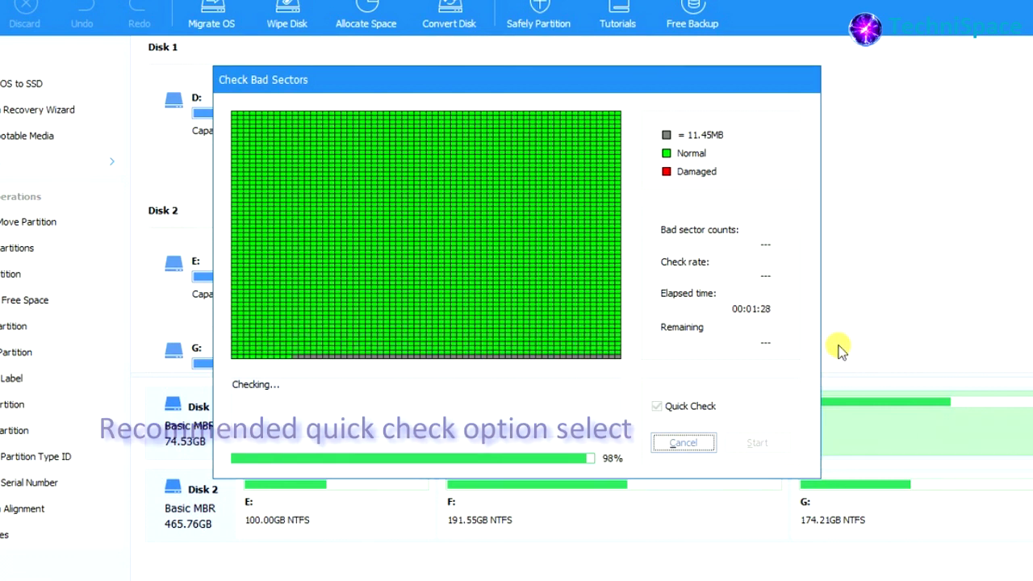
pyautogui.click(682, 443)
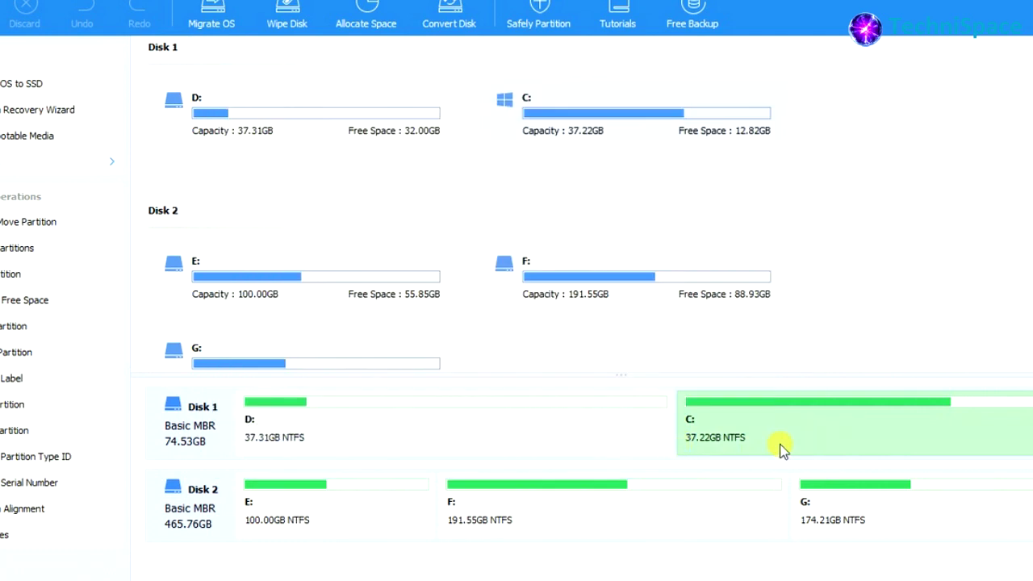
# - Quick-check D: for bad sectors, finding five damaged, then close the results
pyautogui.rightClick(489, 427)
pyautogui.moveTo(542, 382)
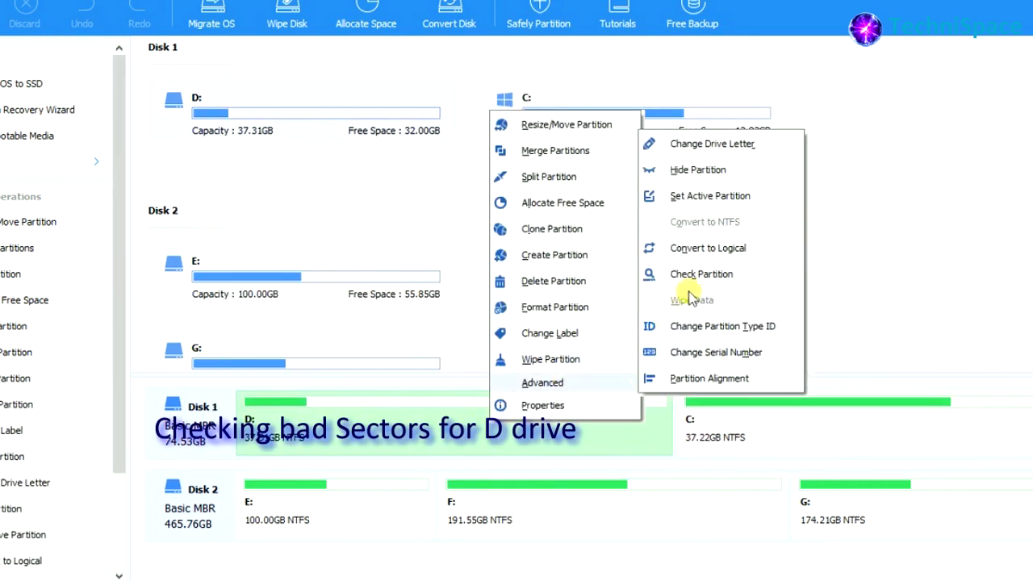
pyautogui.click(696, 274)
pyautogui.click(341, 314)
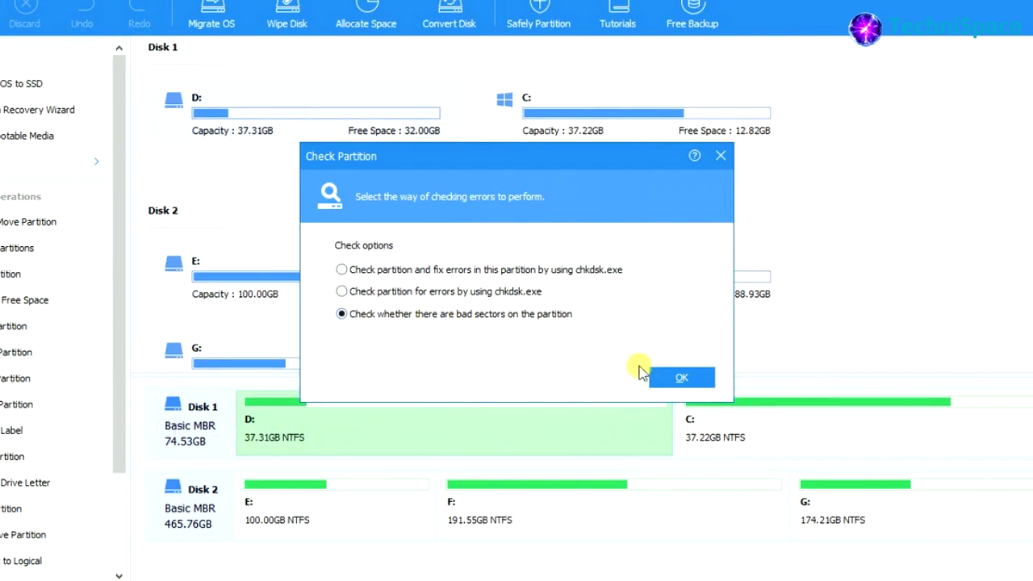
pyautogui.click(682, 380)
pyautogui.click(662, 410)
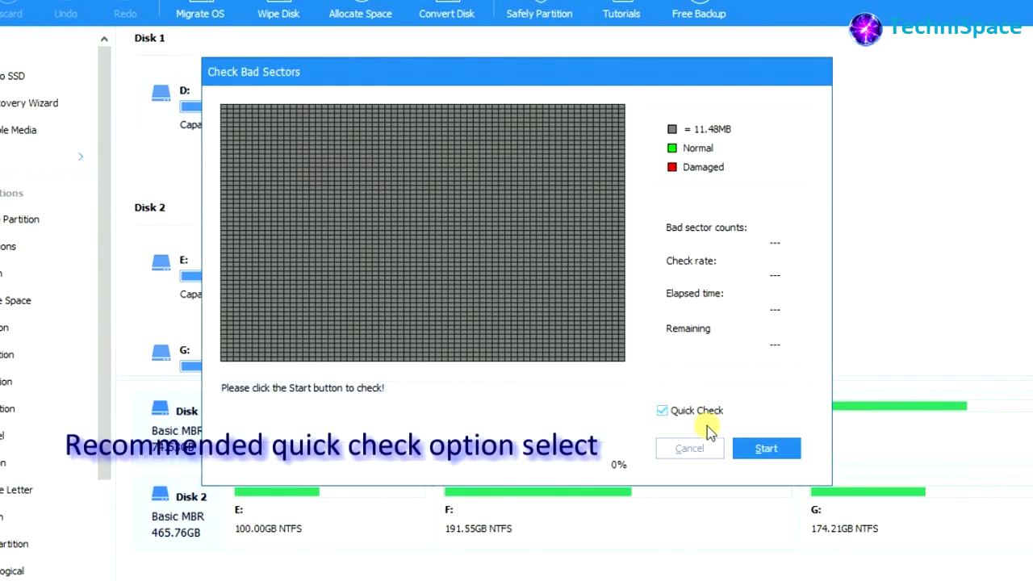
pyautogui.click(771, 447)
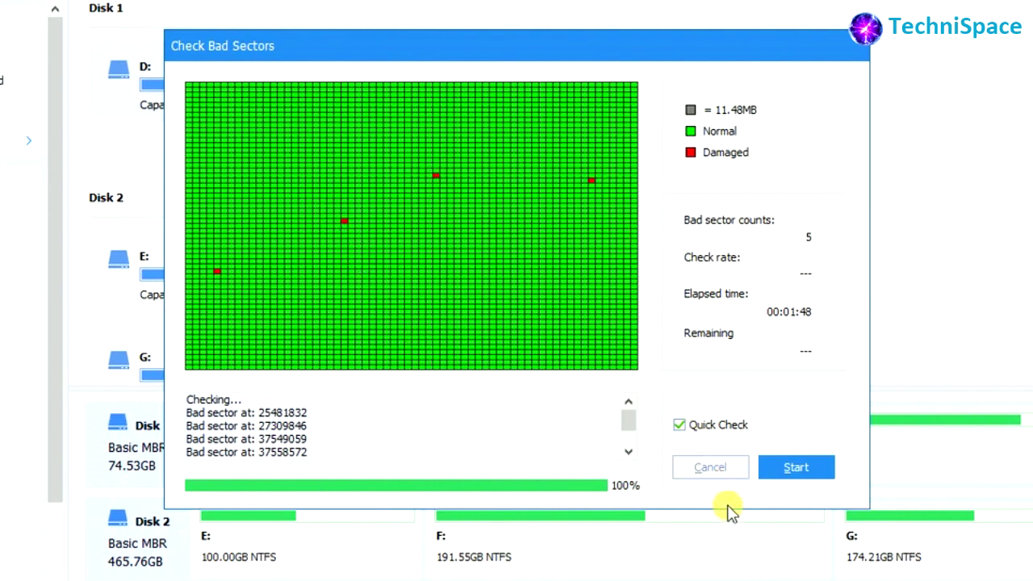
pyautogui.click(710, 468)
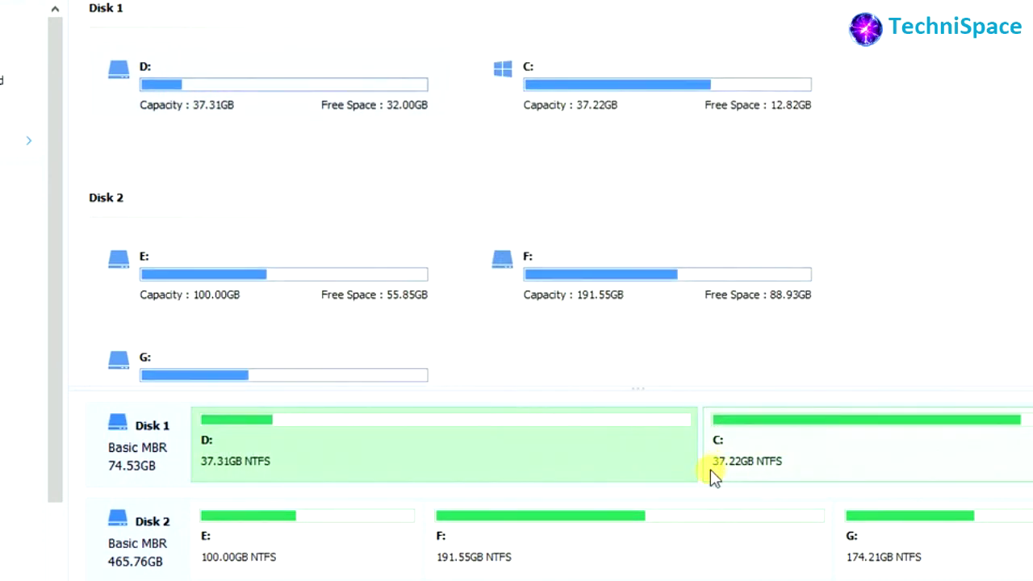